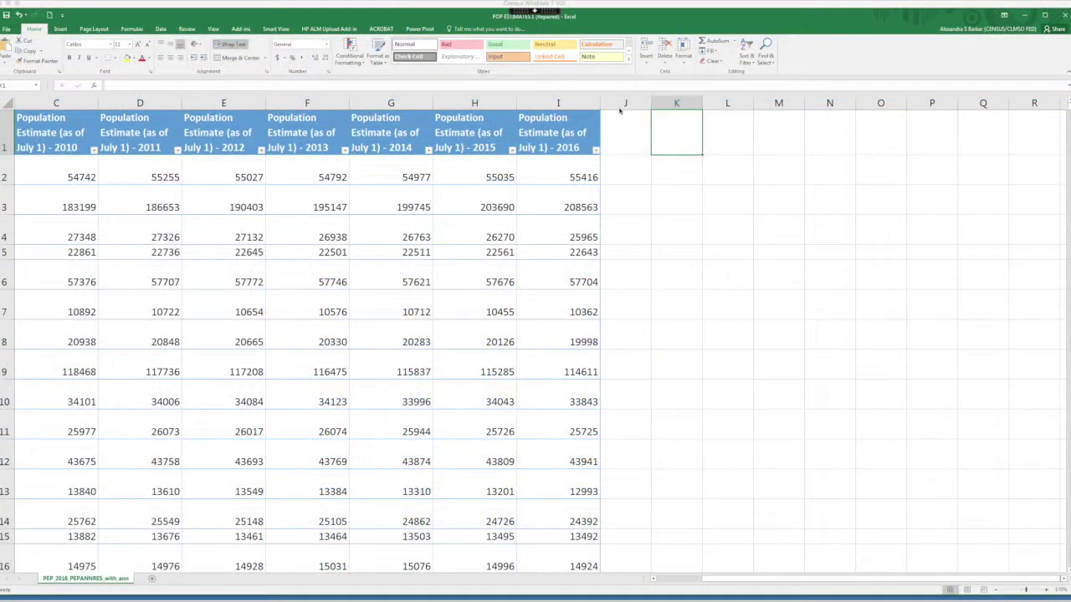
Step: Enter the header 'Trends' in J1 so the table extends into column J
click(625, 102)
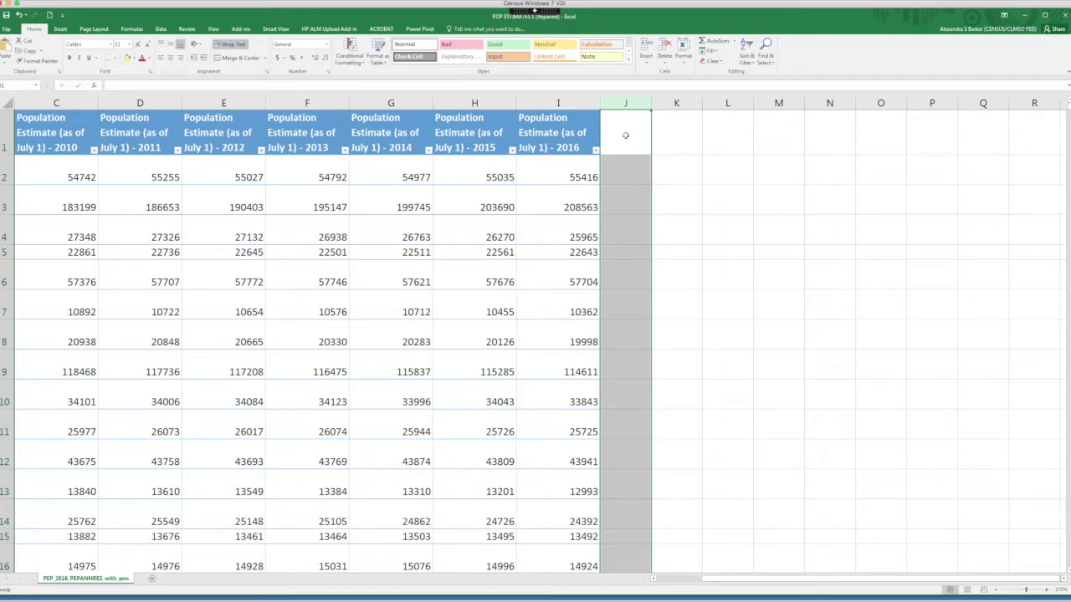
click(625, 134)
text(Trends)
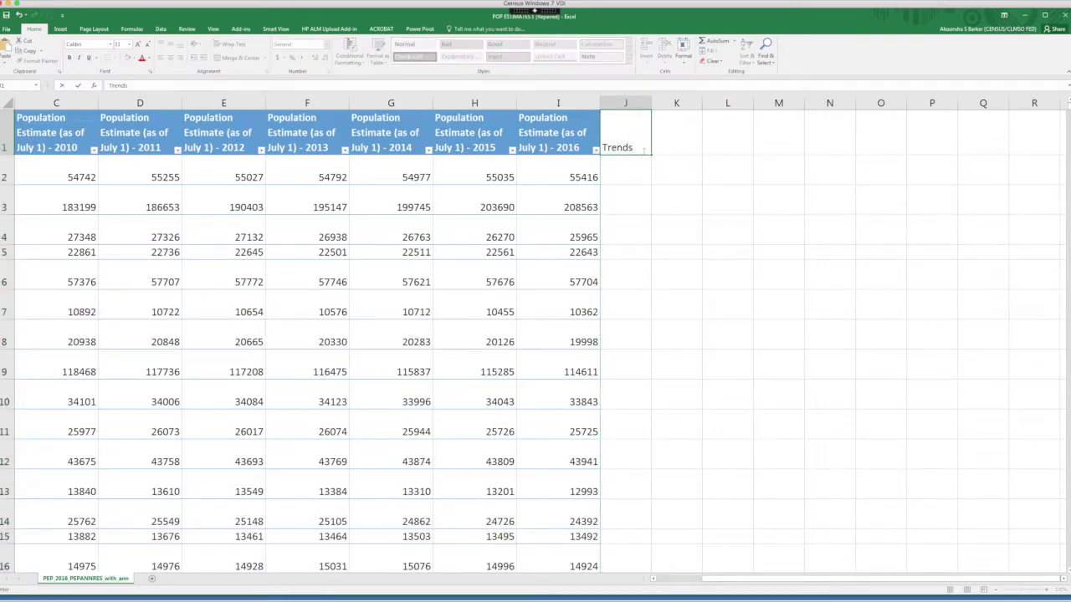
key(Return)
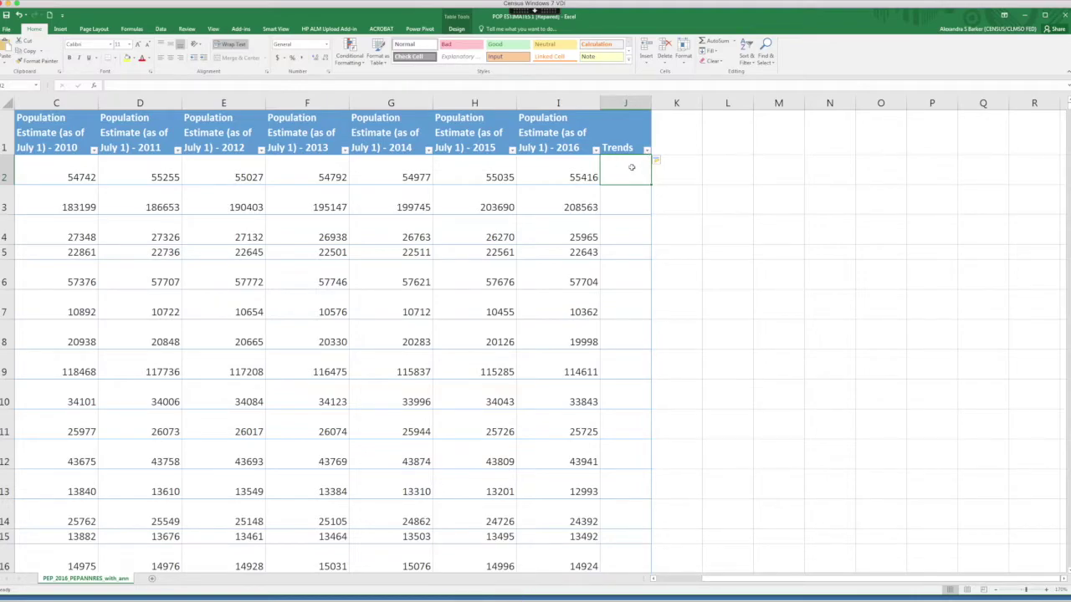
click(61, 28)
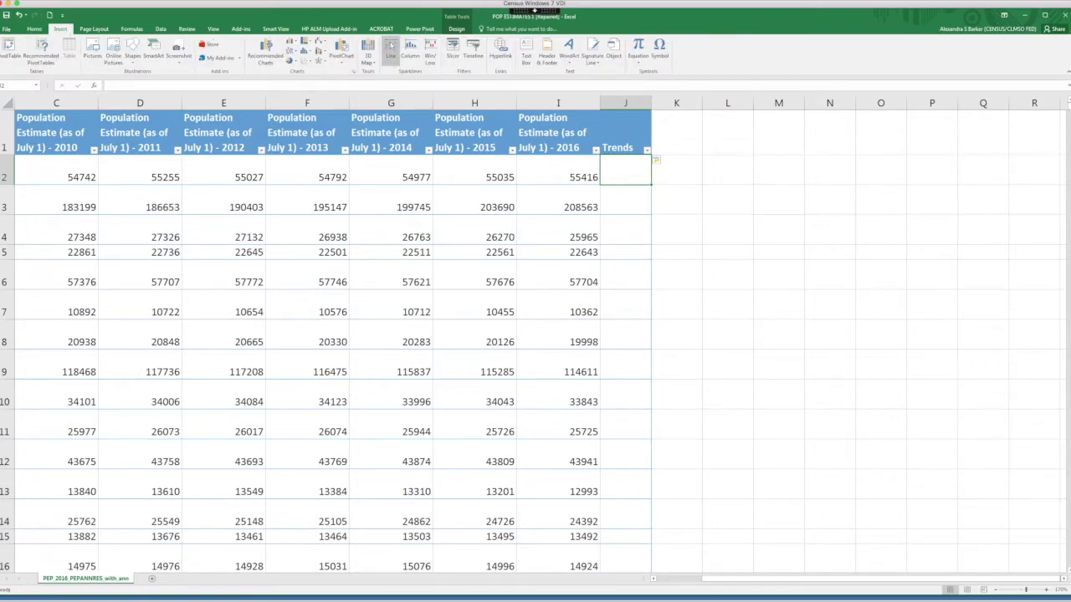
Step: Insert a line sparkline in J2 from Autauga County's C2:I2 data and widen column J
click(391, 65)
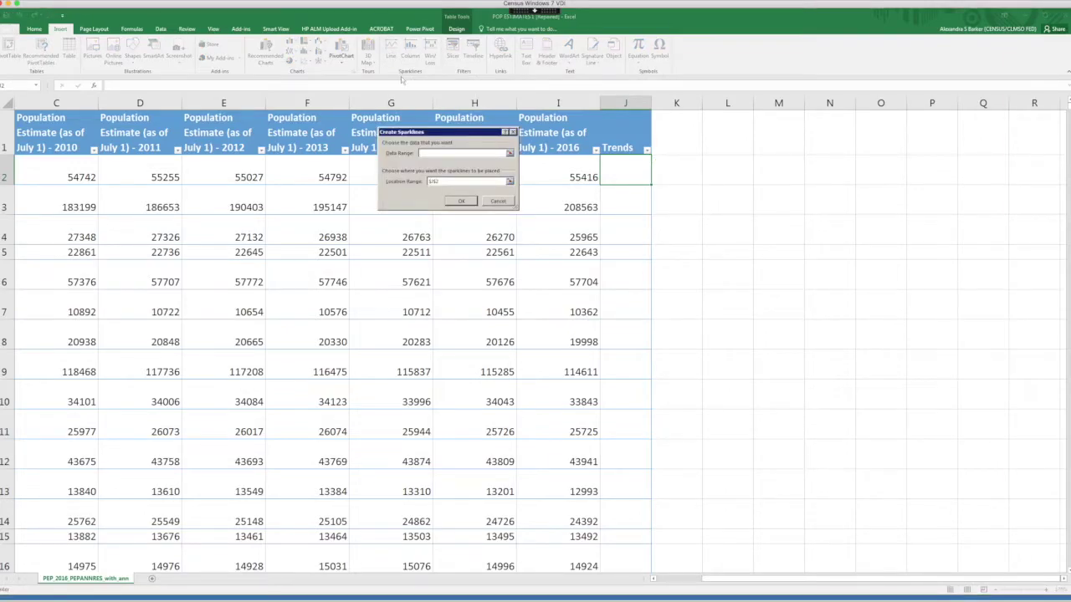
drag(435, 132, 521, 209)
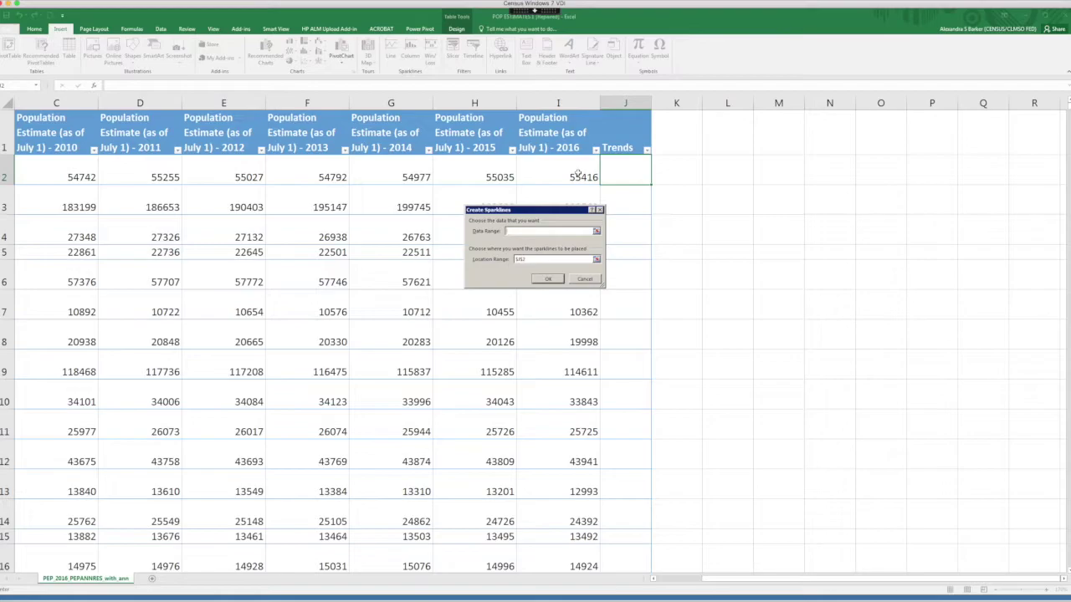
drag(577, 174, 149, 174)
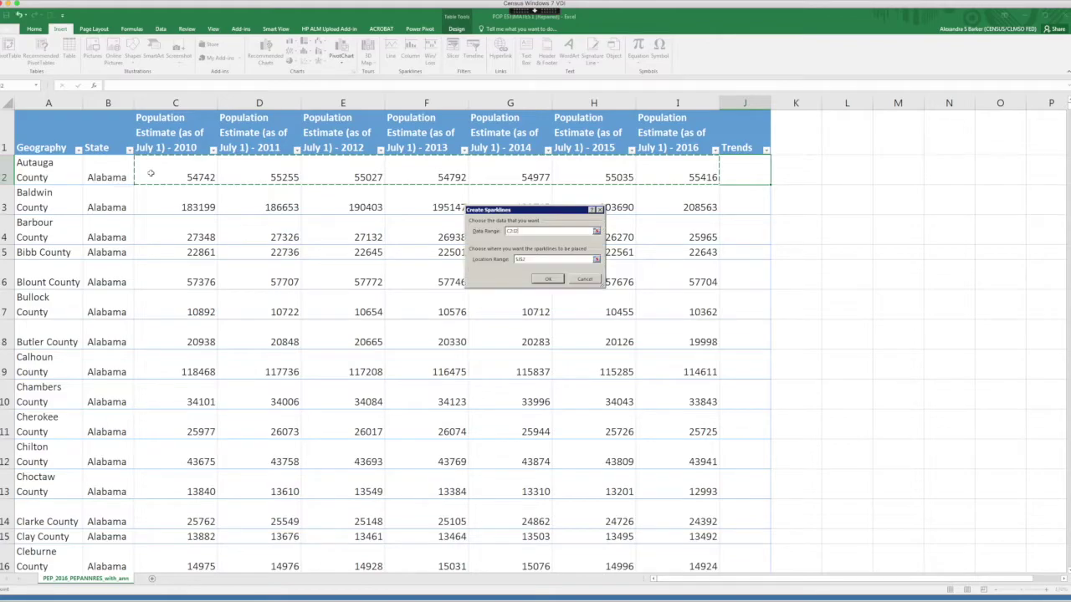
click(548, 280)
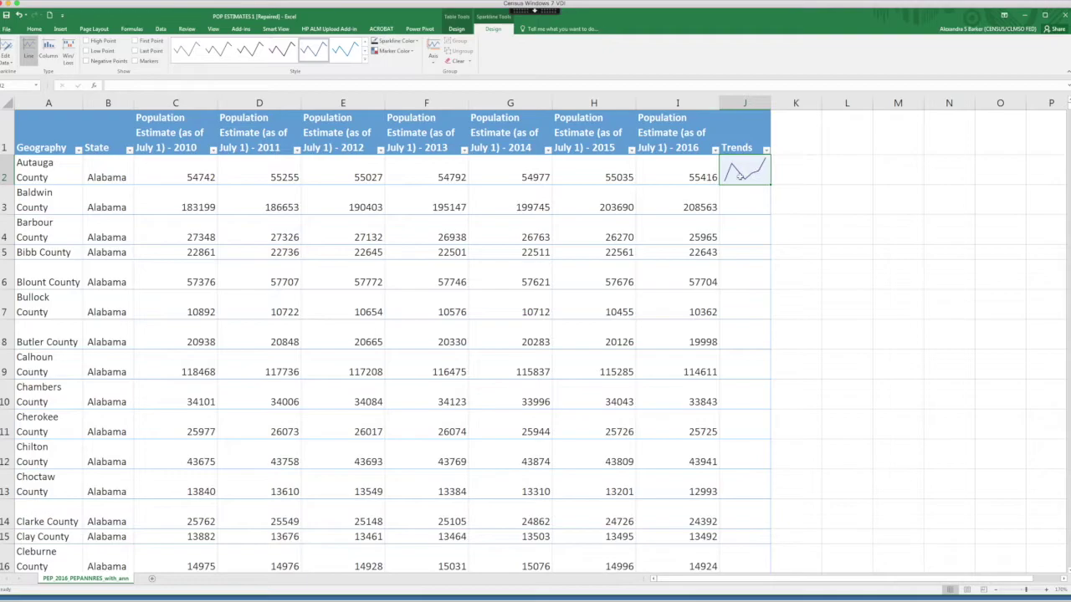
drag(771, 103, 809, 103)
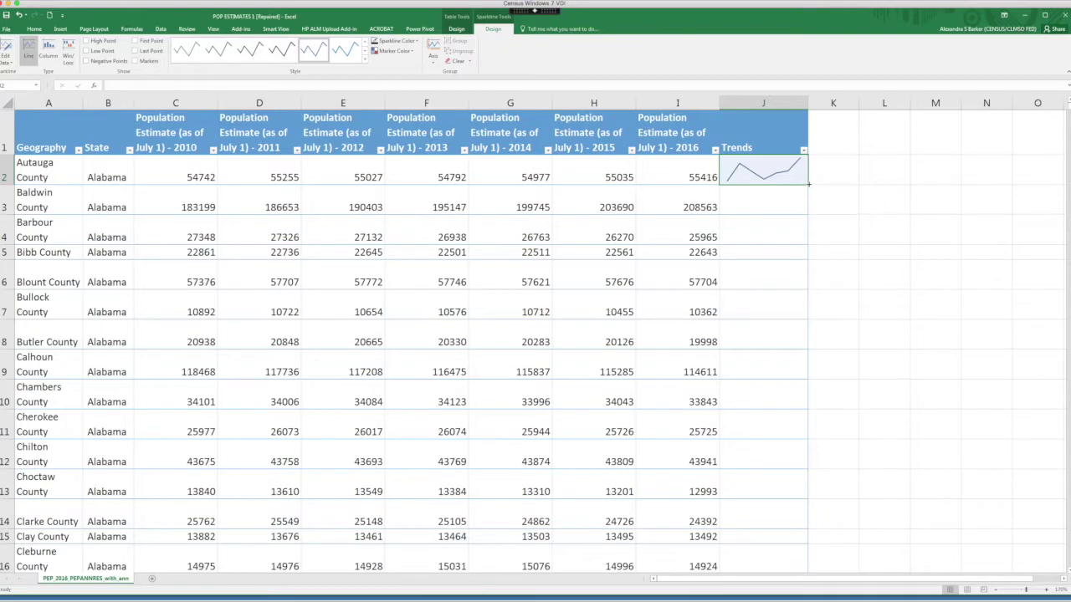
Step: Fill J2's sparkline down the Trends column through every county row
drag(809, 185, 782, 564)
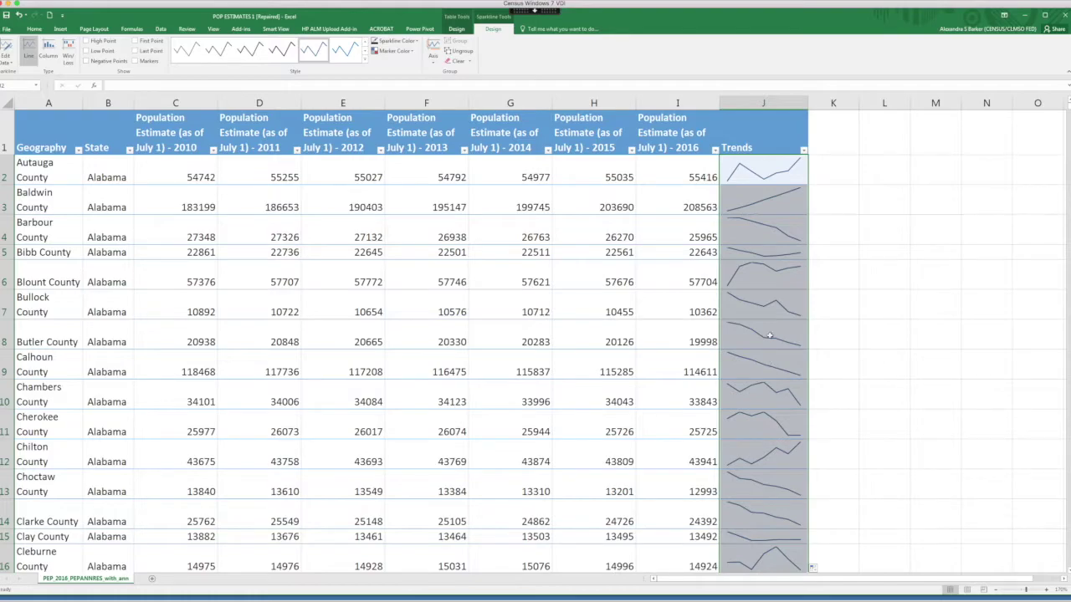
click(758, 166)
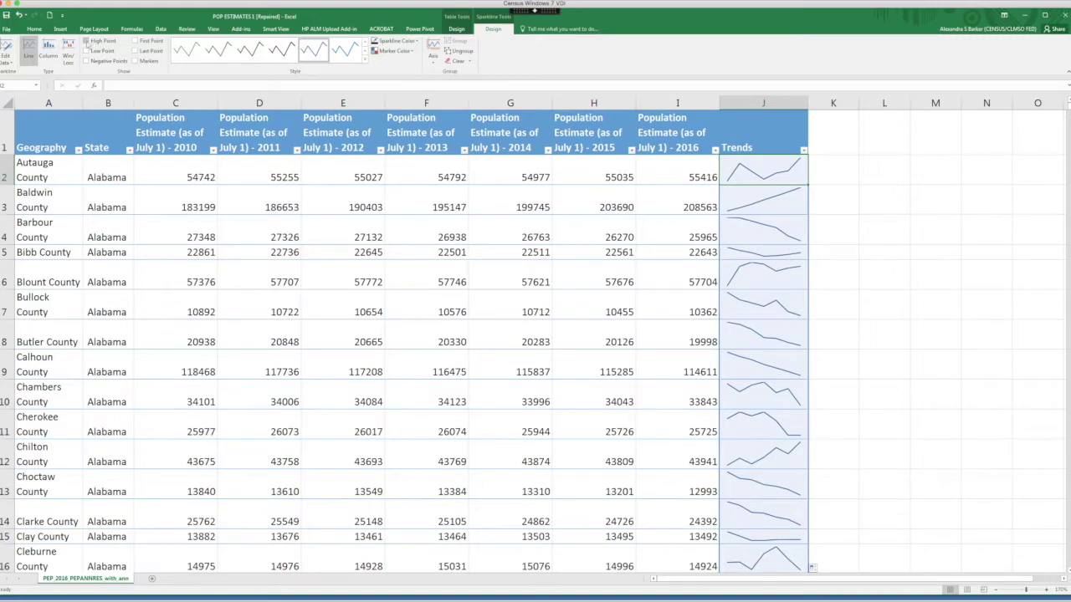
Step: Turn on High Point and Low Point markers for all Trends sparklines, leaving the style unchanged
click(87, 42)
click(86, 51)
click(366, 63)
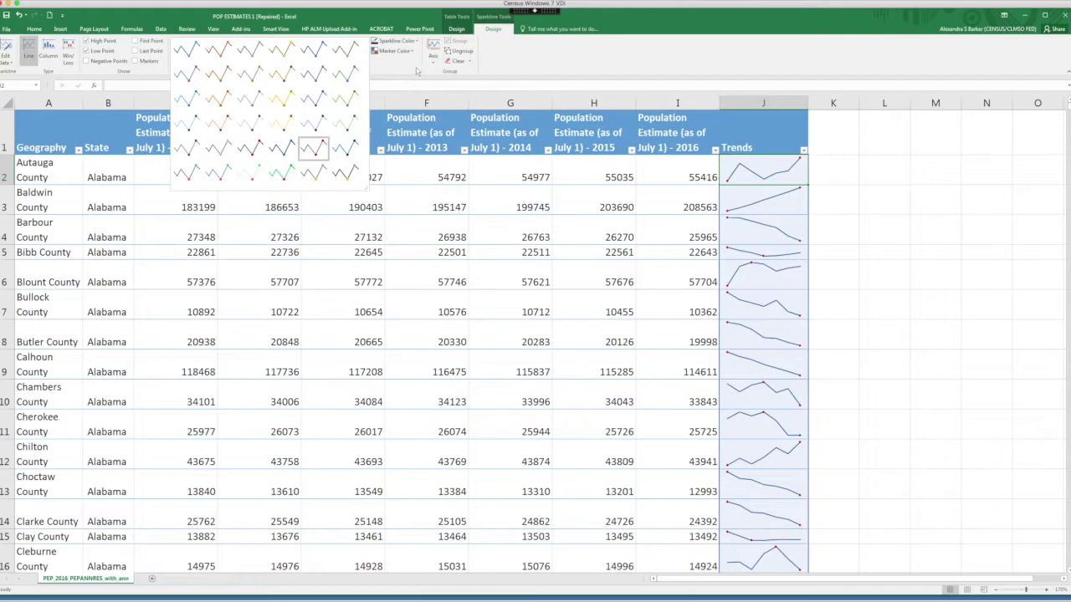
key(Escape)
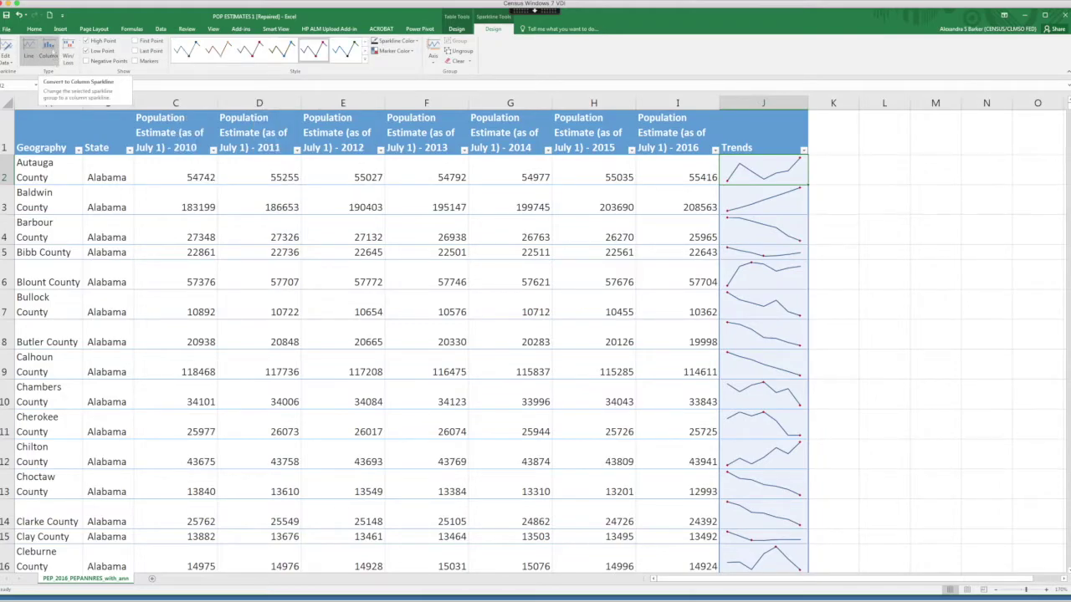
click(50, 49)
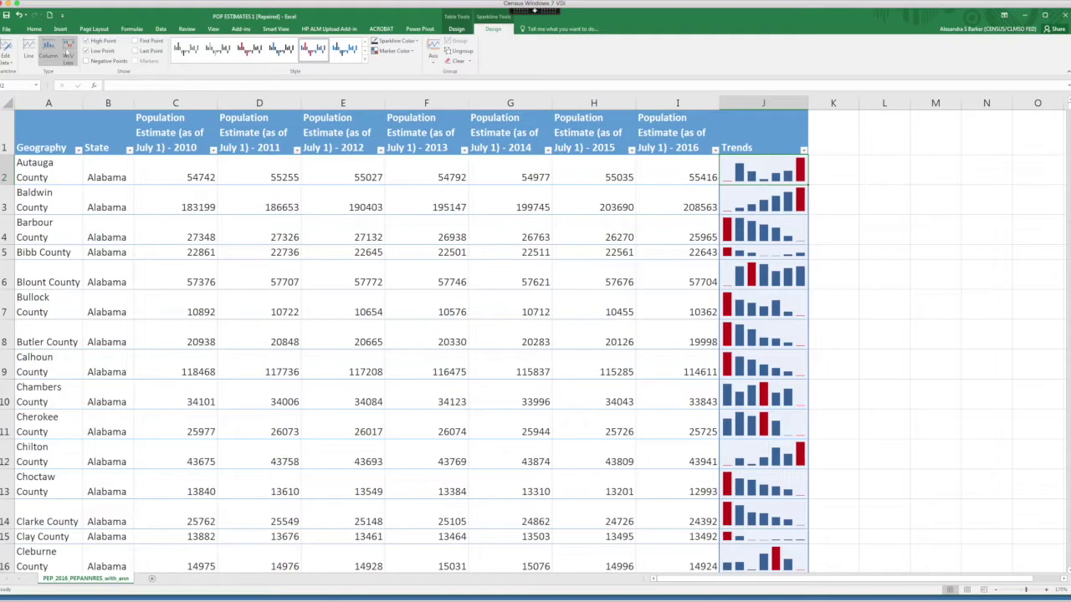
click(68, 52)
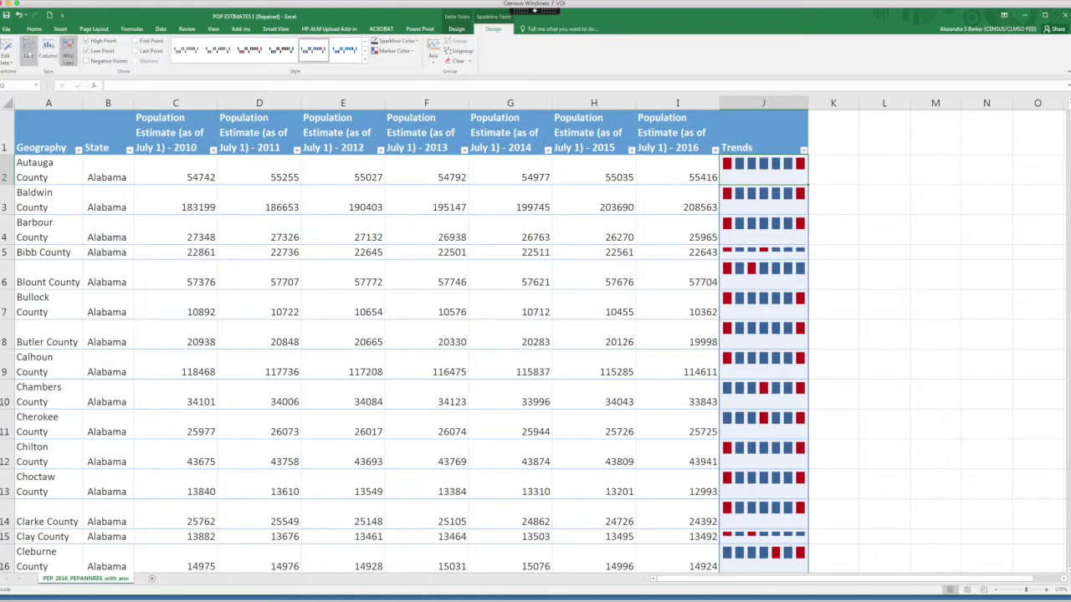
click(27, 54)
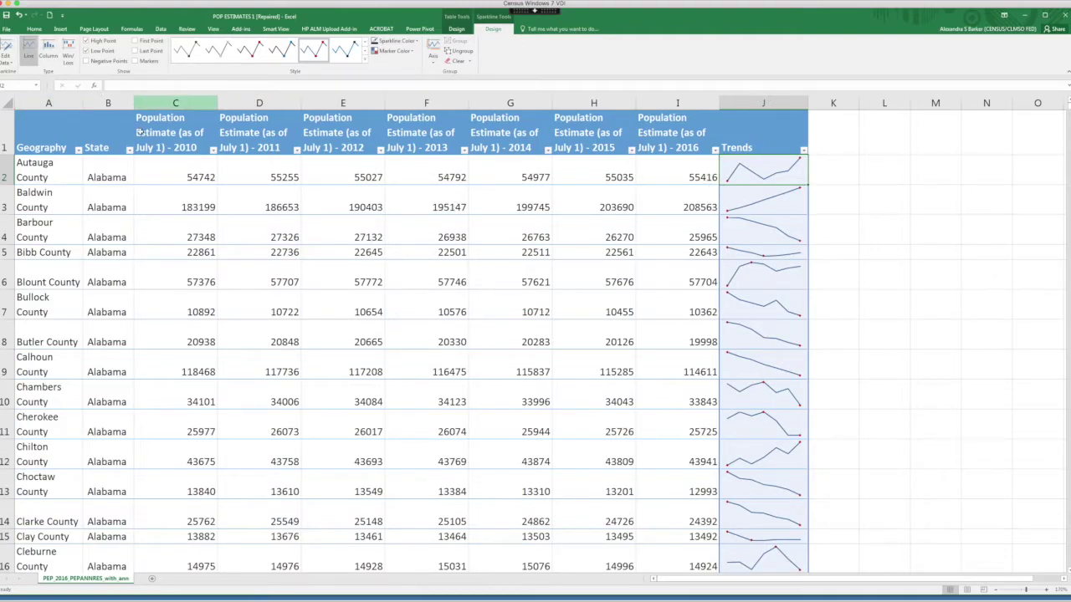
Step: Apply an arrow icon set to Autauga County's estimates C2:I2 through Quick Analysis
drag(151, 178, 688, 174)
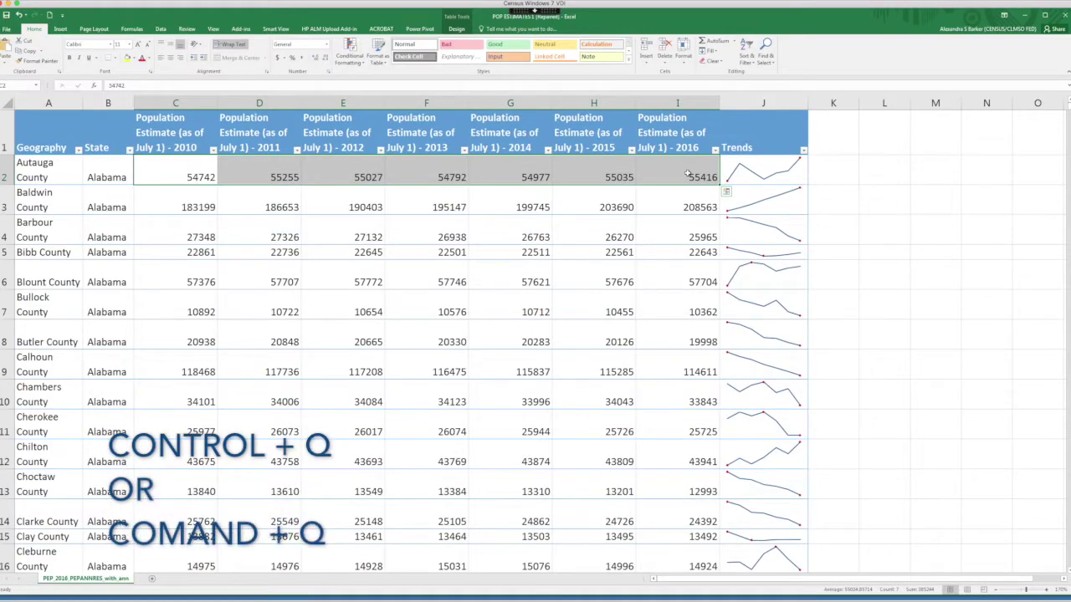
key(ctrl+q)
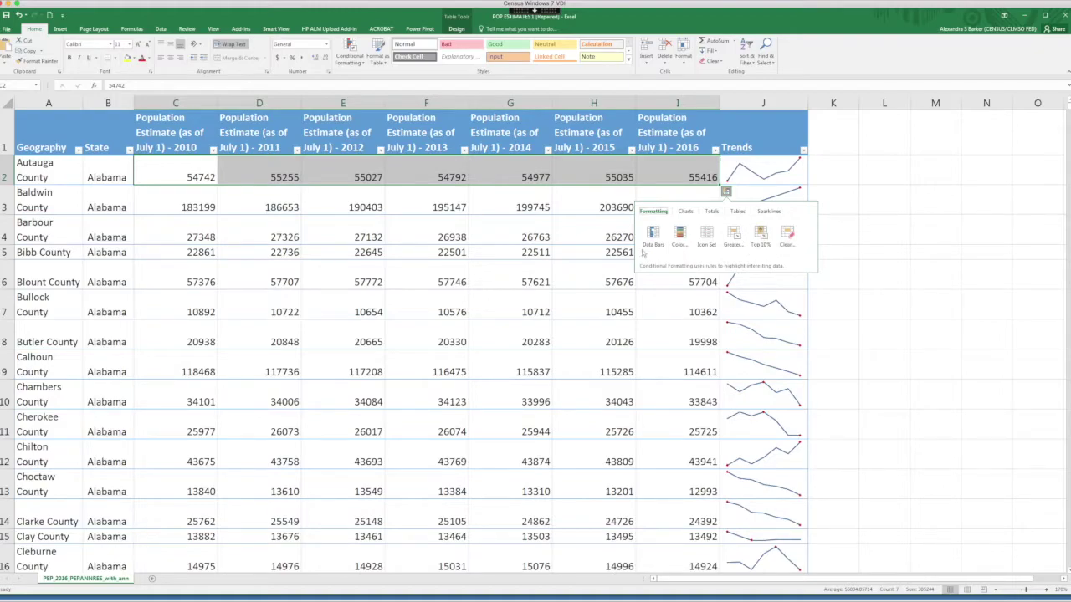
click(706, 236)
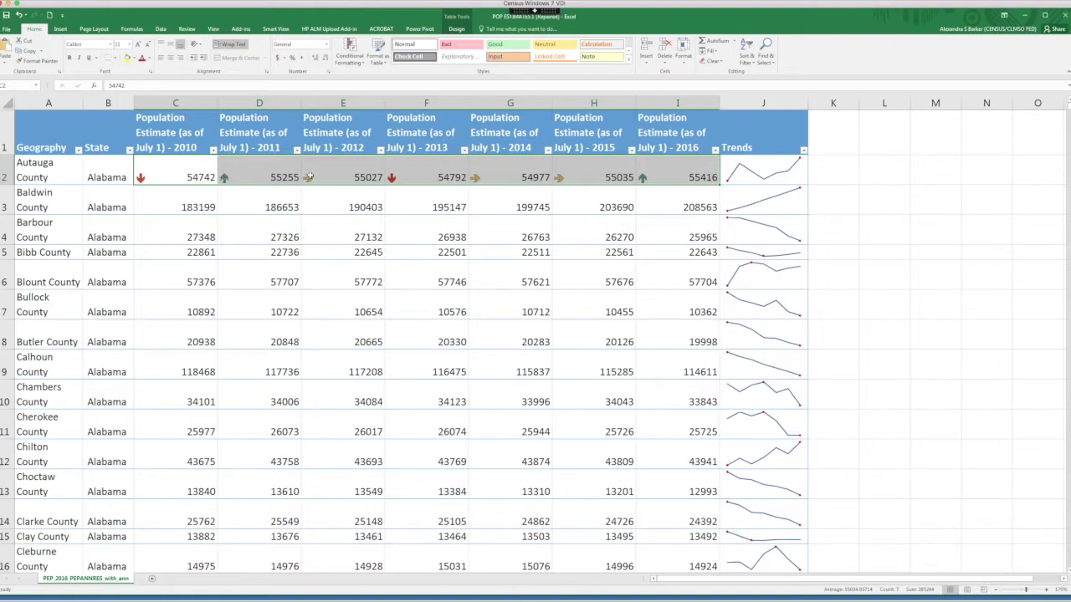
click(309, 177)
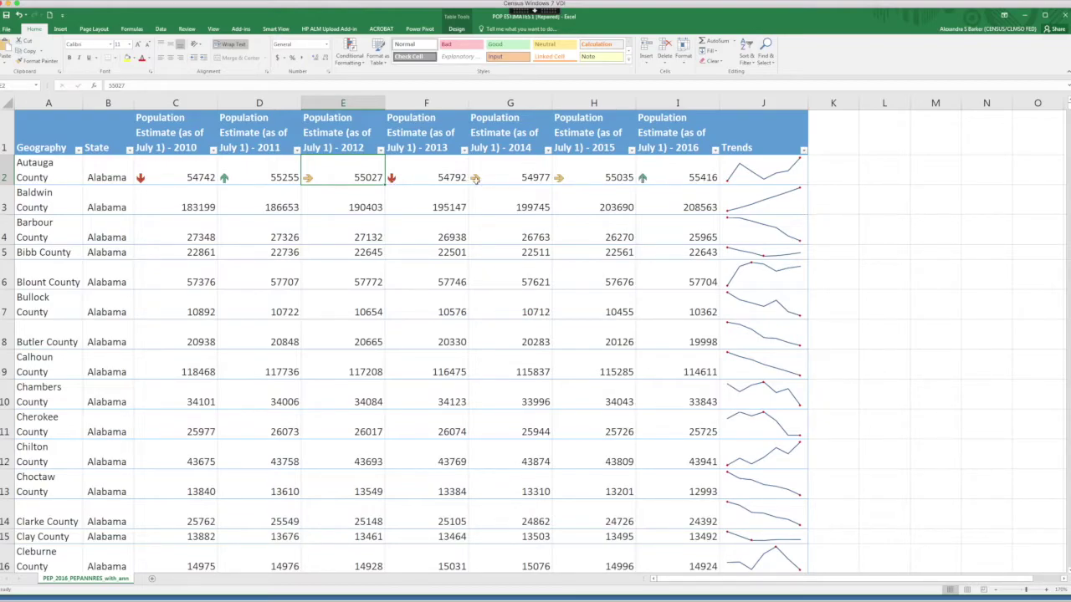
click(688, 177)
Step: Add data bars to Baldwin County's estimates C3:I3
drag(457, 174, 185, 171)
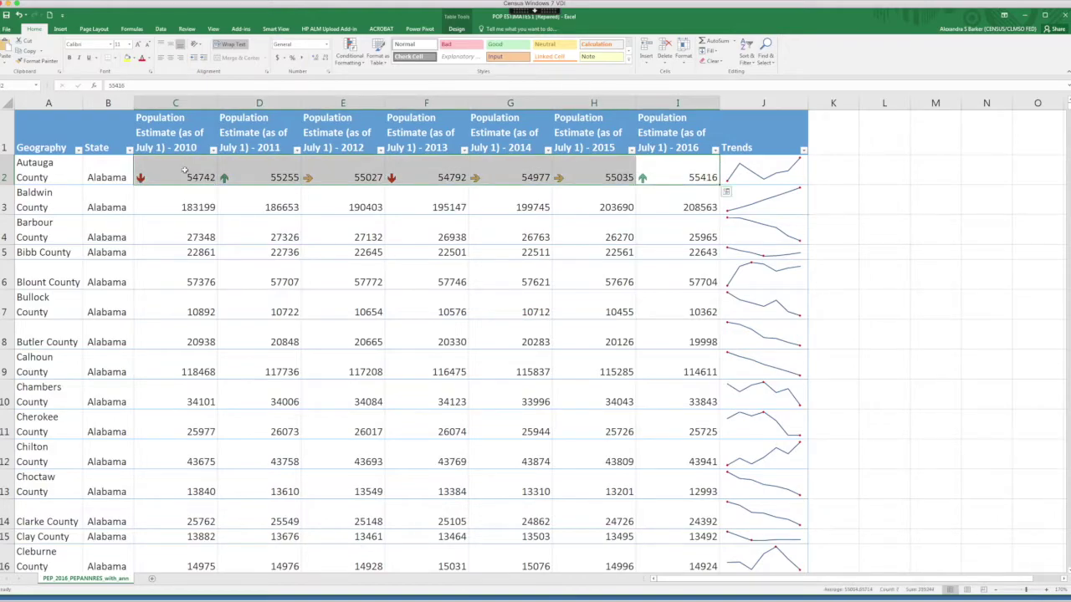
click(726, 192)
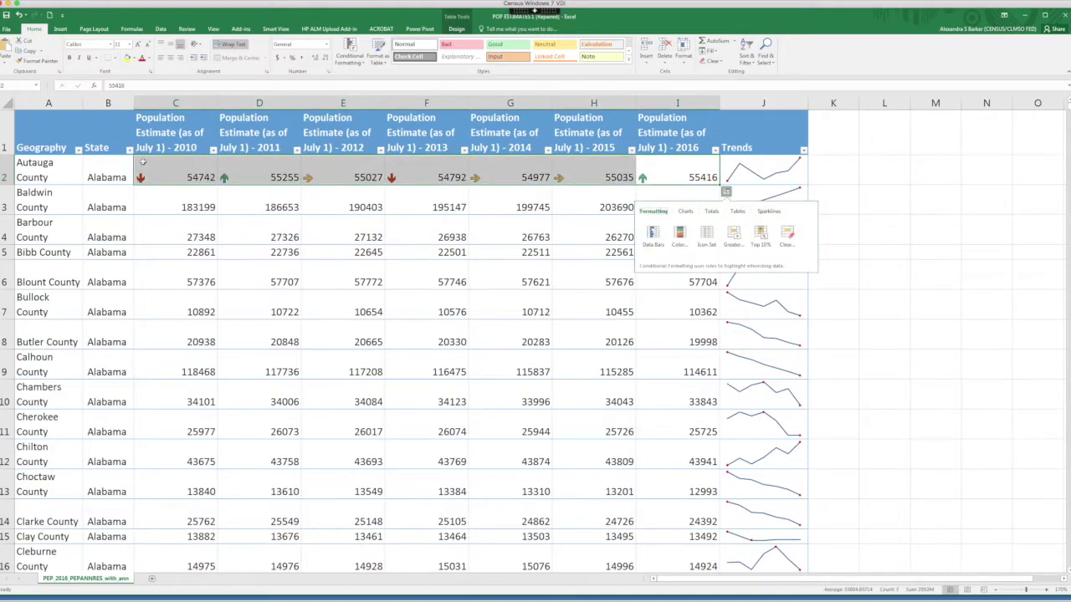
drag(185, 206, 679, 203)
key(ctrl+q)
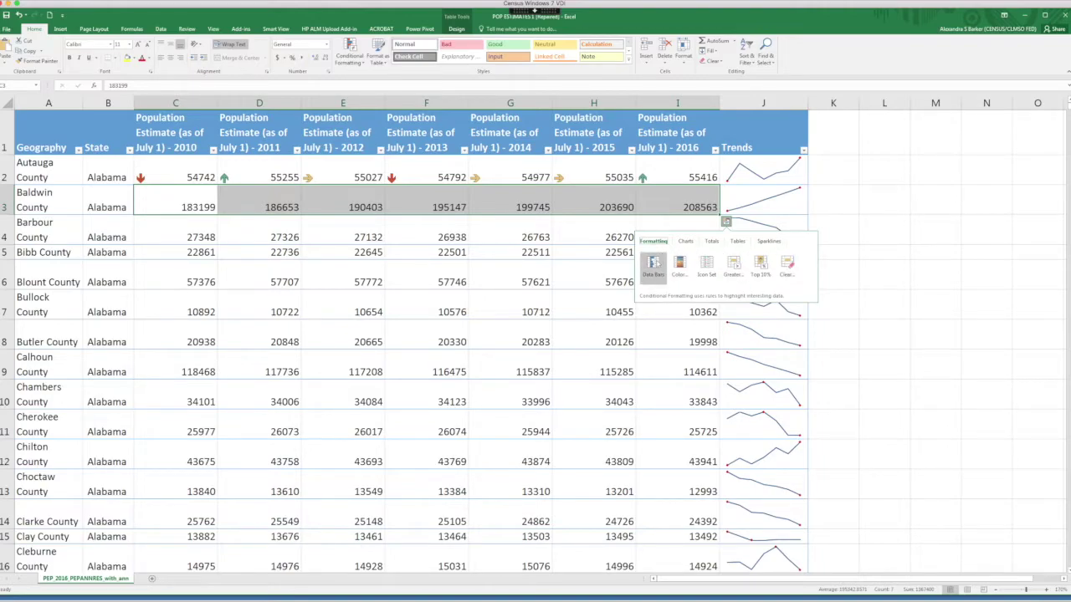
click(654, 265)
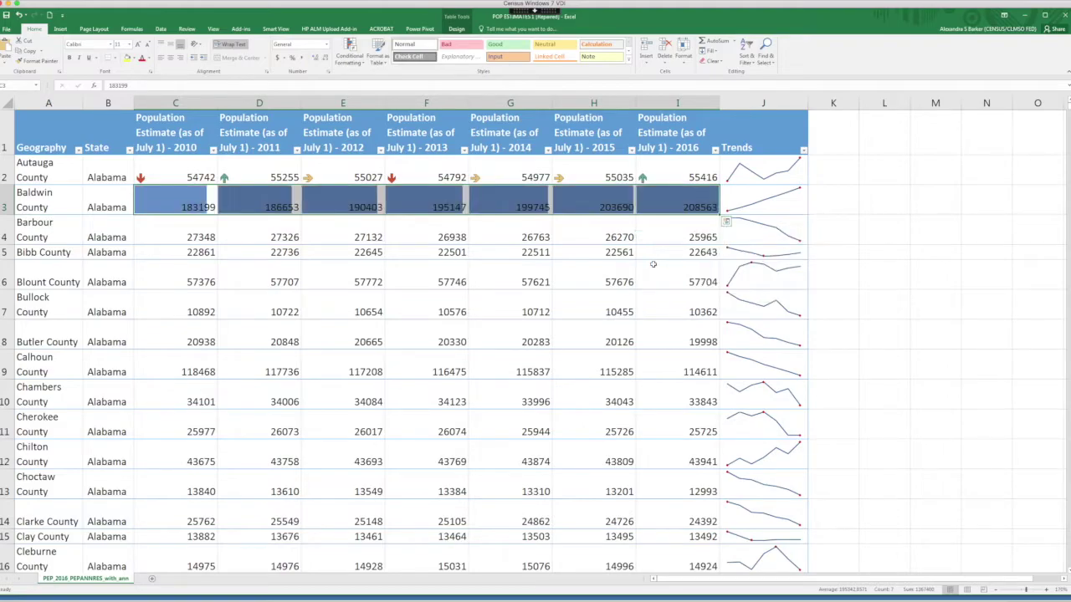
click(207, 228)
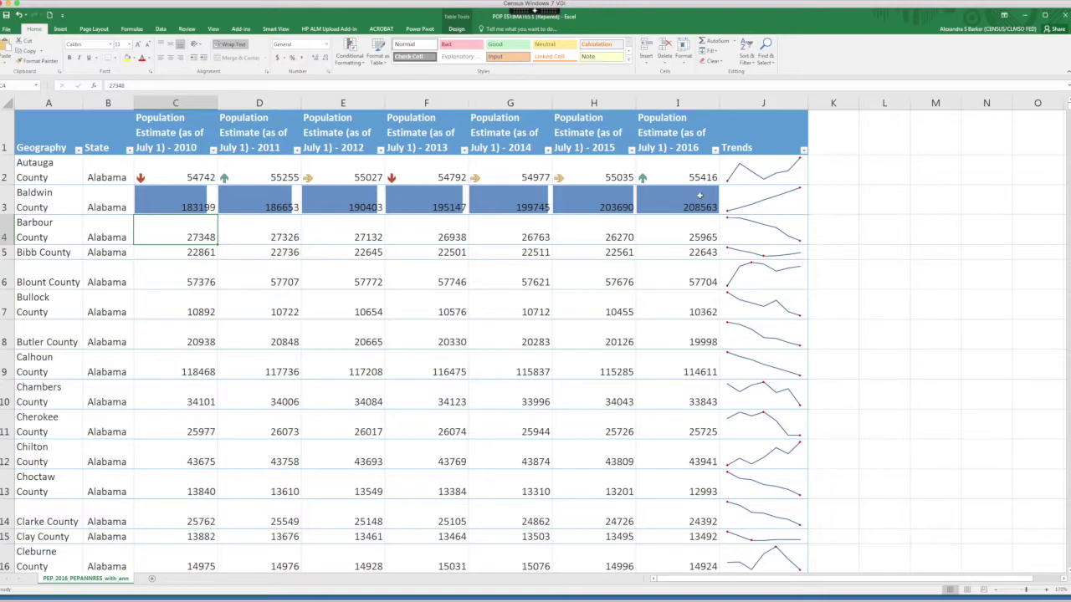
Step: Add a colour scale and a Greater Than highlight rule to C3:I3
drag(172, 203, 688, 195)
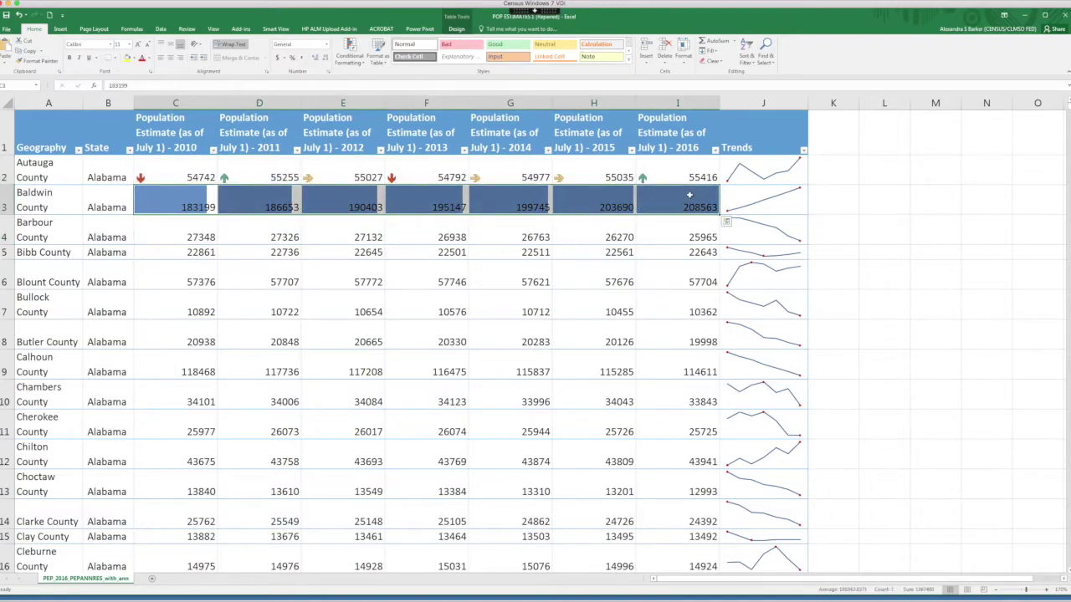
click(726, 222)
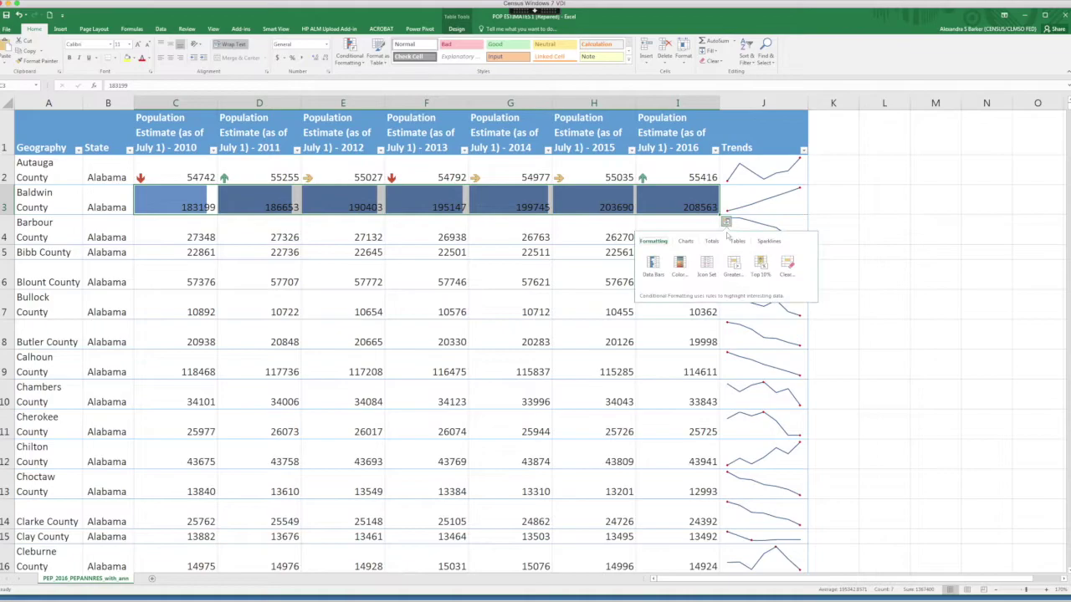
click(682, 268)
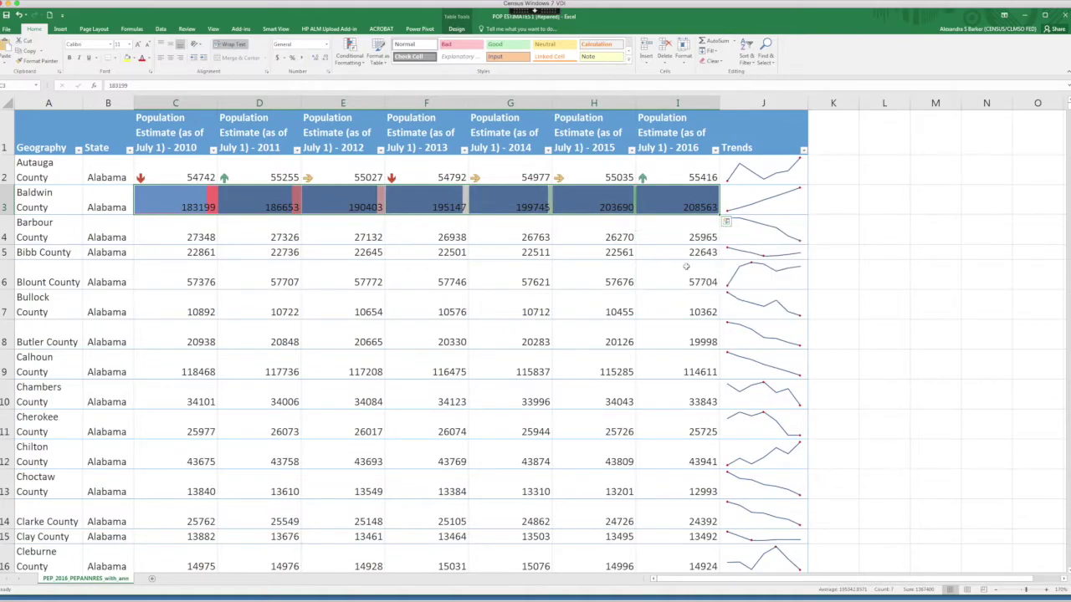
click(726, 222)
click(736, 268)
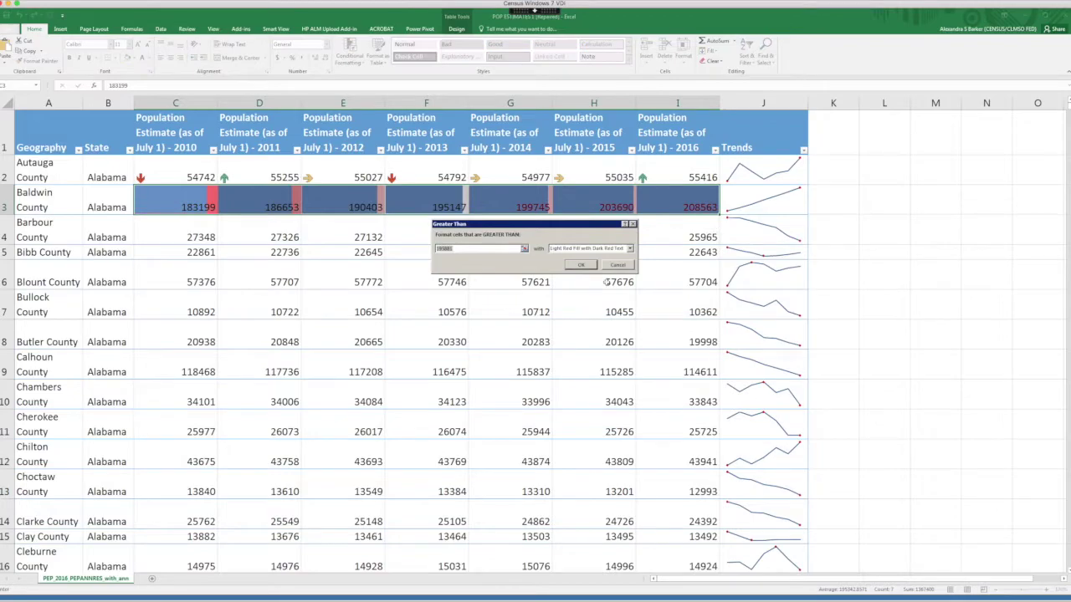
click(580, 264)
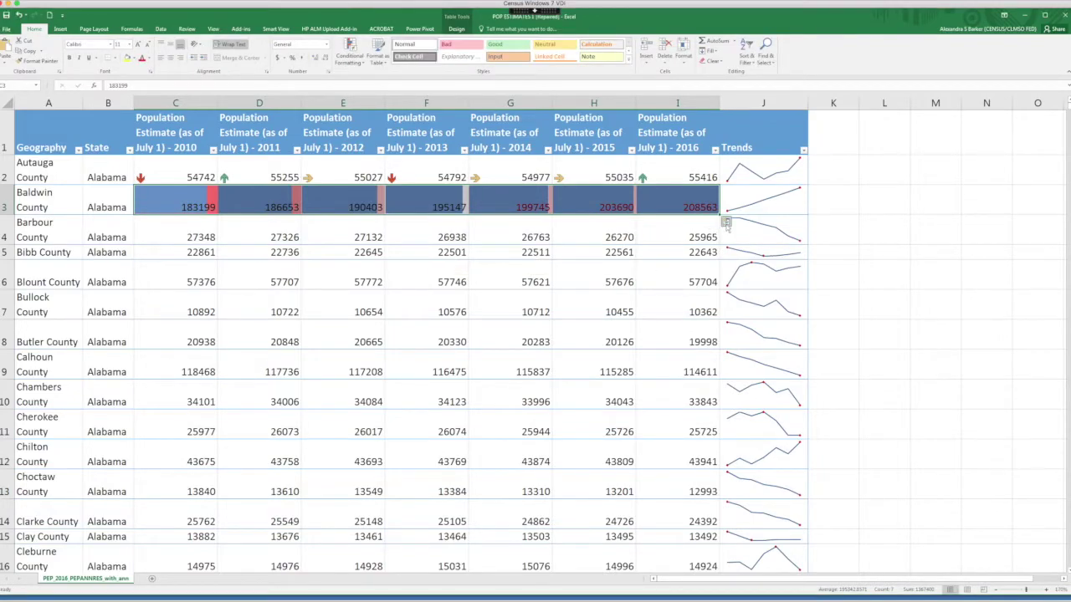
Step: Add arrow icons to C3:I3 as well
click(726, 223)
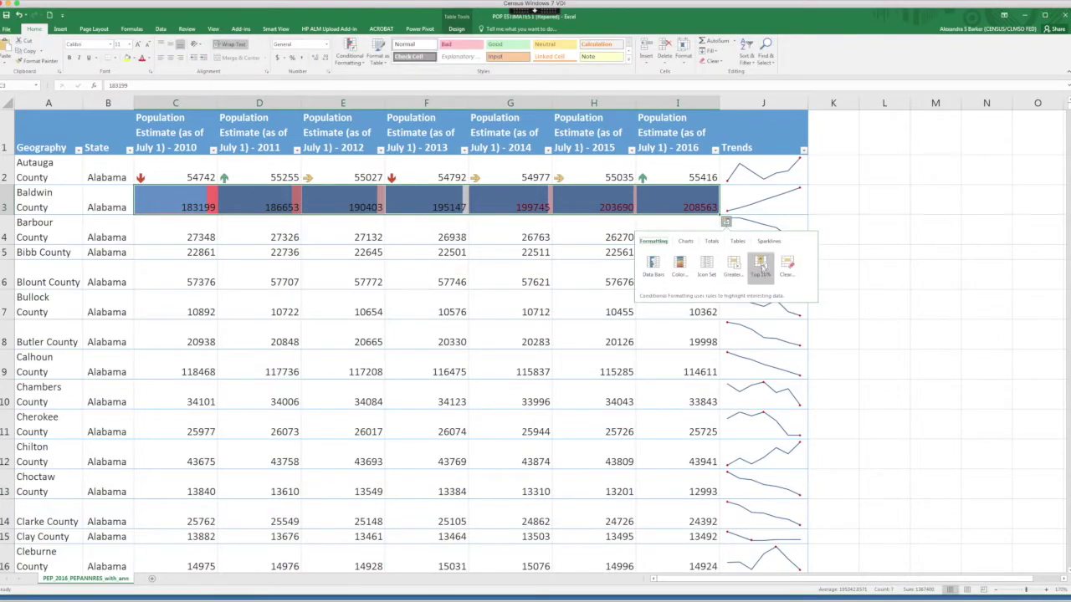
key(Escape)
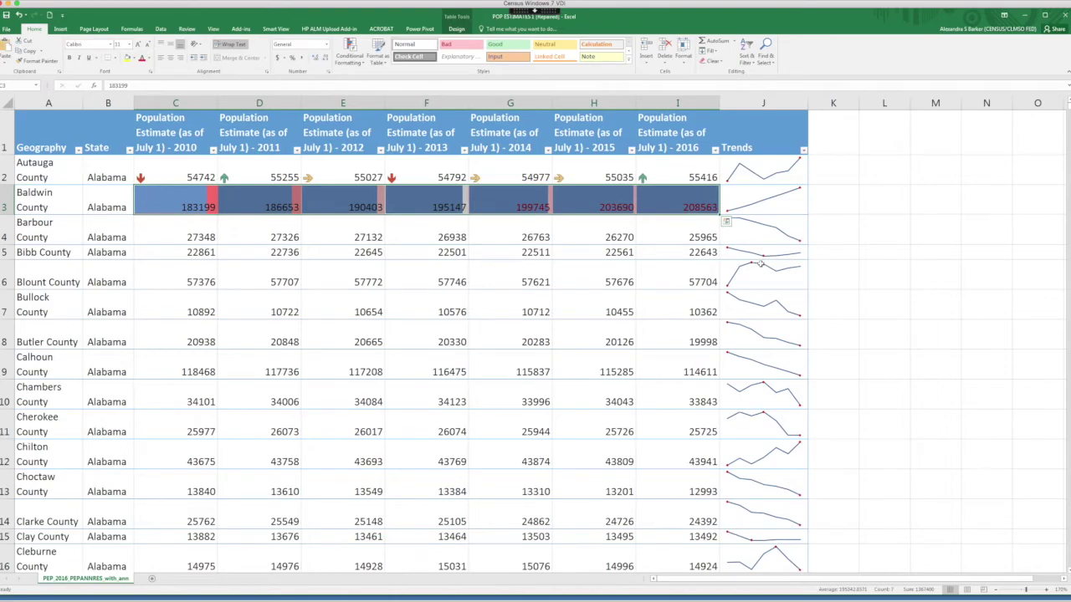
click(726, 222)
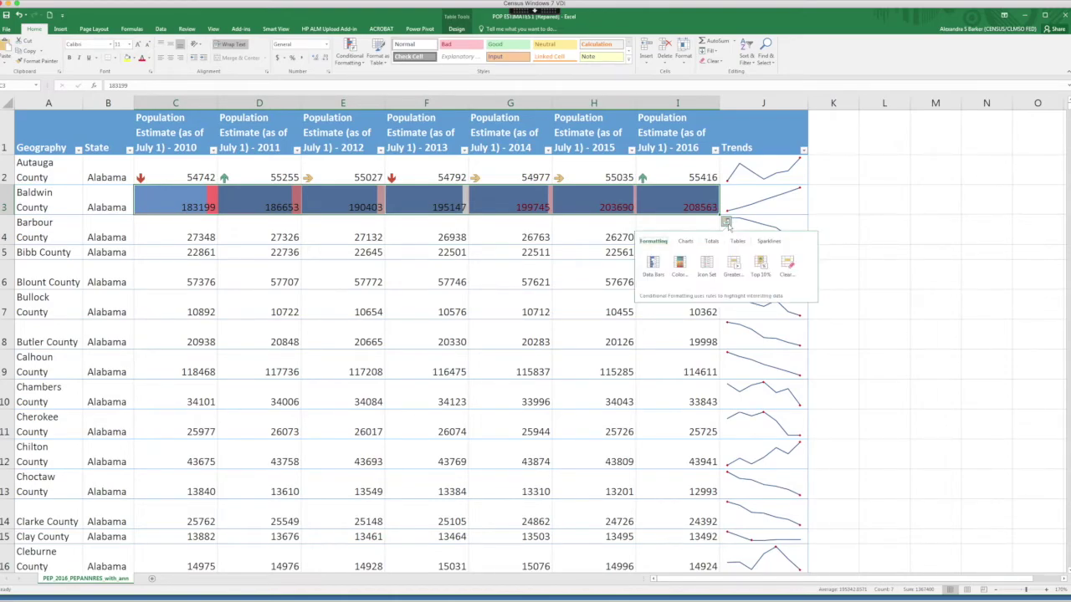
click(707, 265)
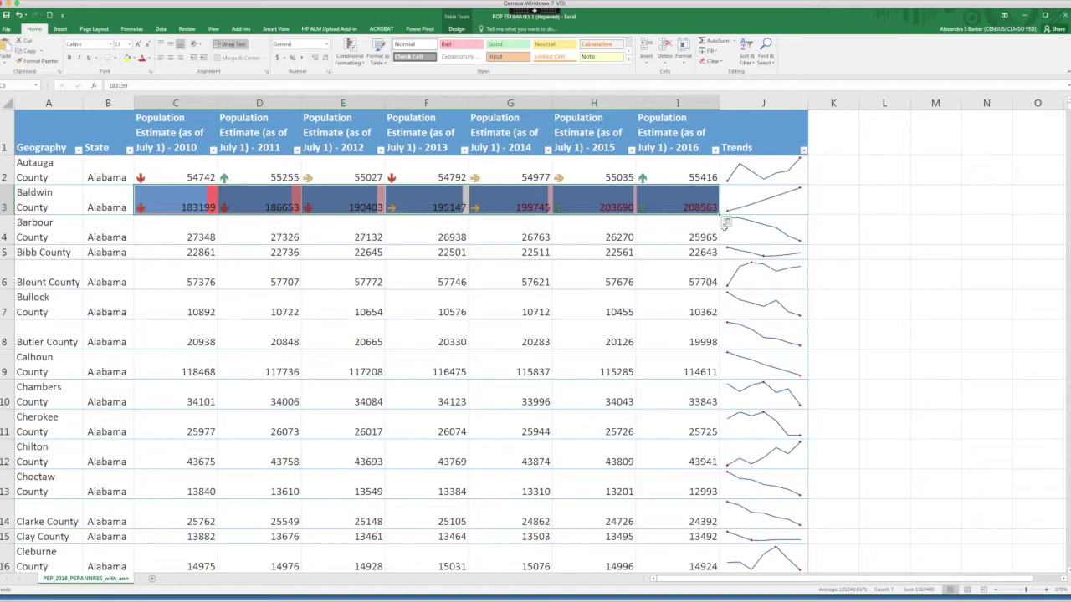
click(726, 222)
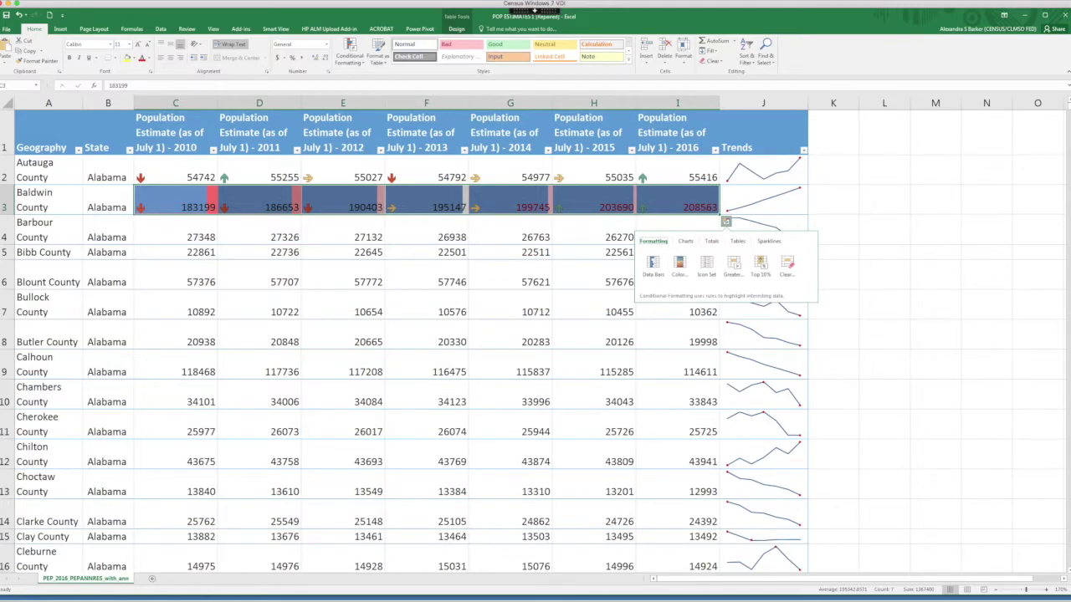
Step: Open the Conditional Formatting dropdown on the Home tab
click(363, 64)
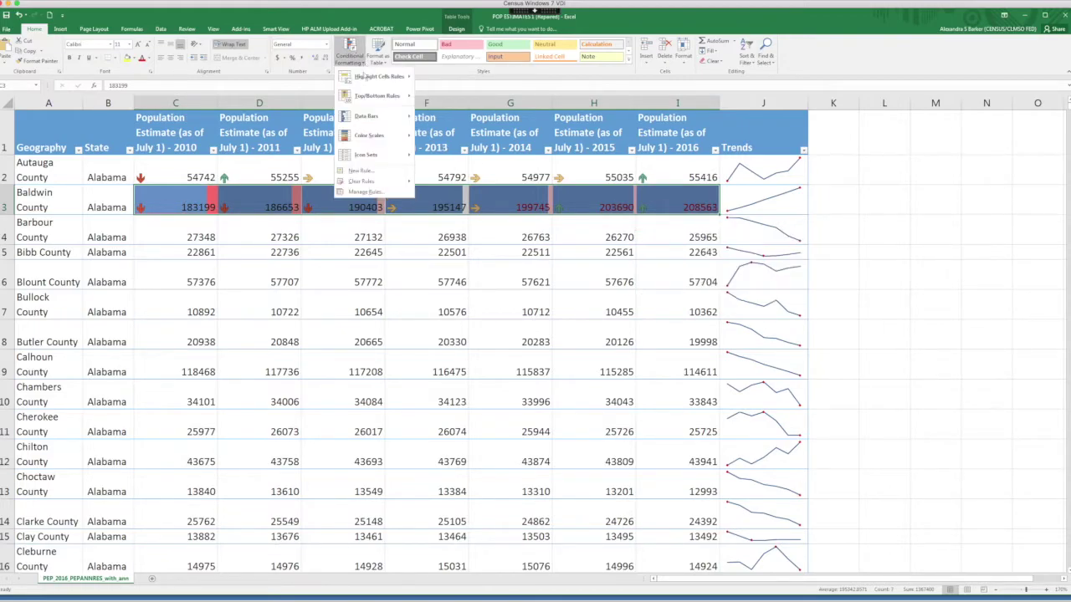
Step: Open Manage Rules and show the formatting rules for This Table
click(375, 193)
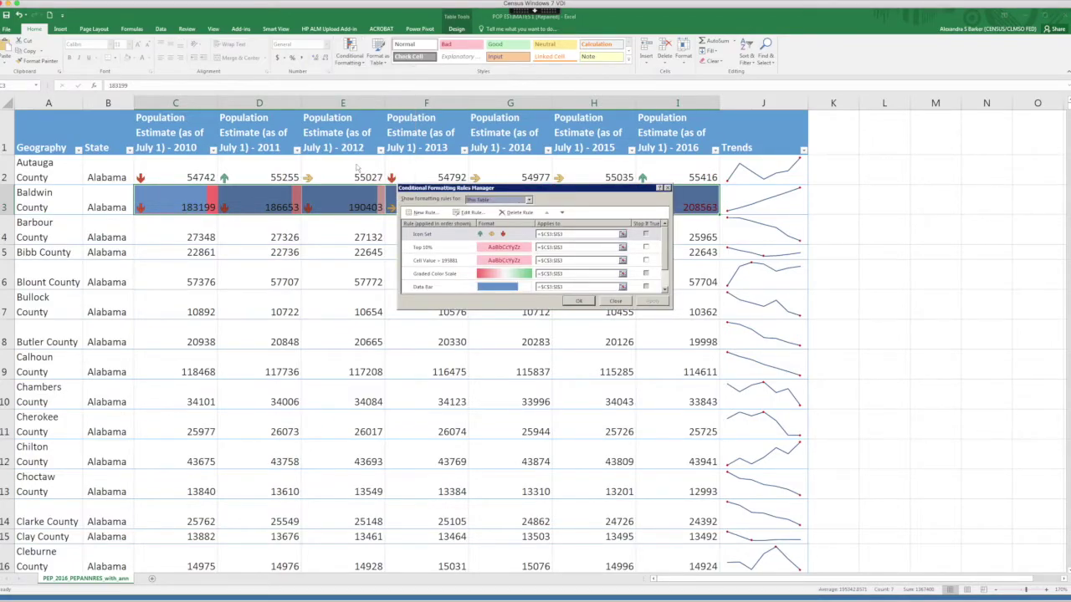
click(529, 200)
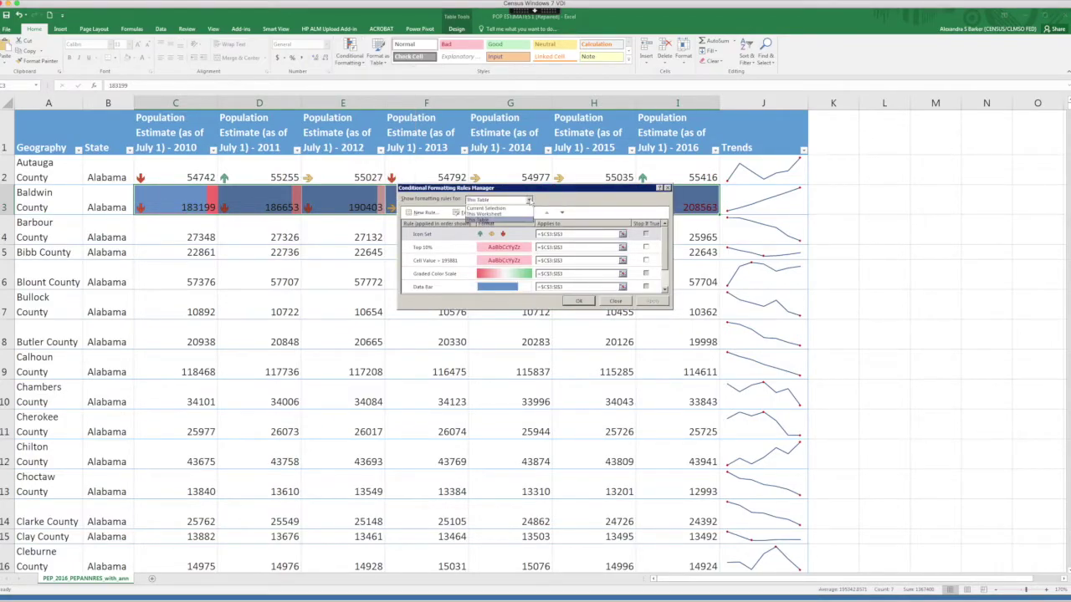
click(493, 220)
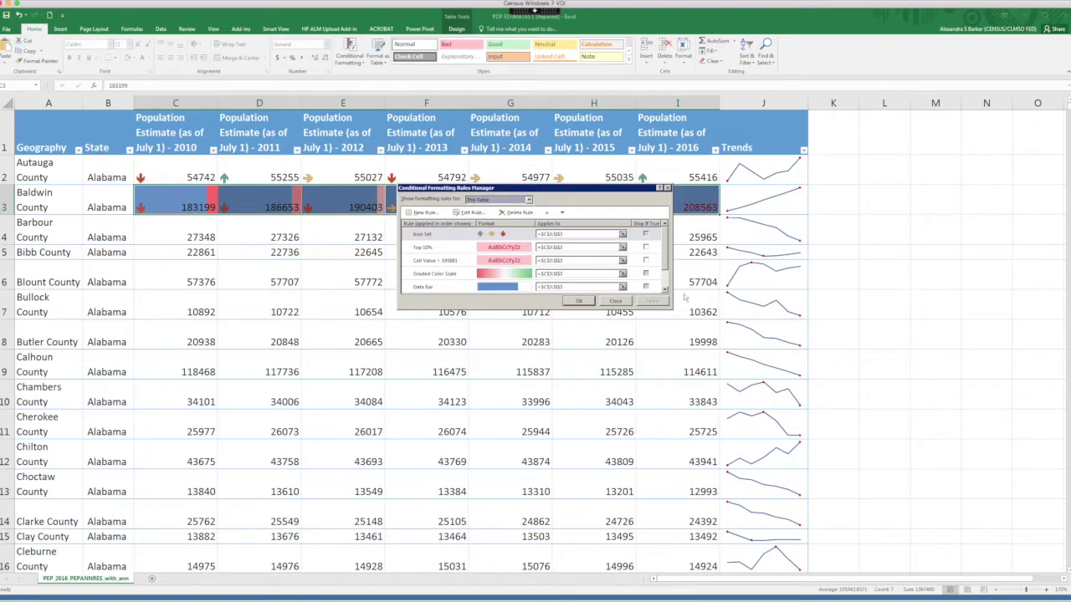
mouse_move(665, 260)
mouse_down()
mouse_move(666, 288)
mouse_move(664, 248)
mouse_up()
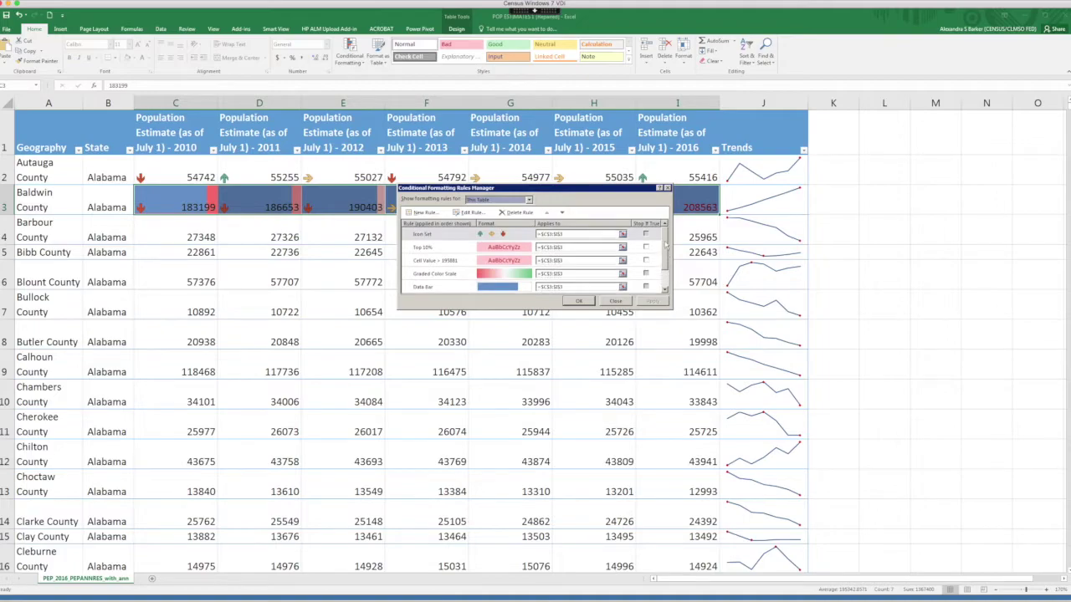